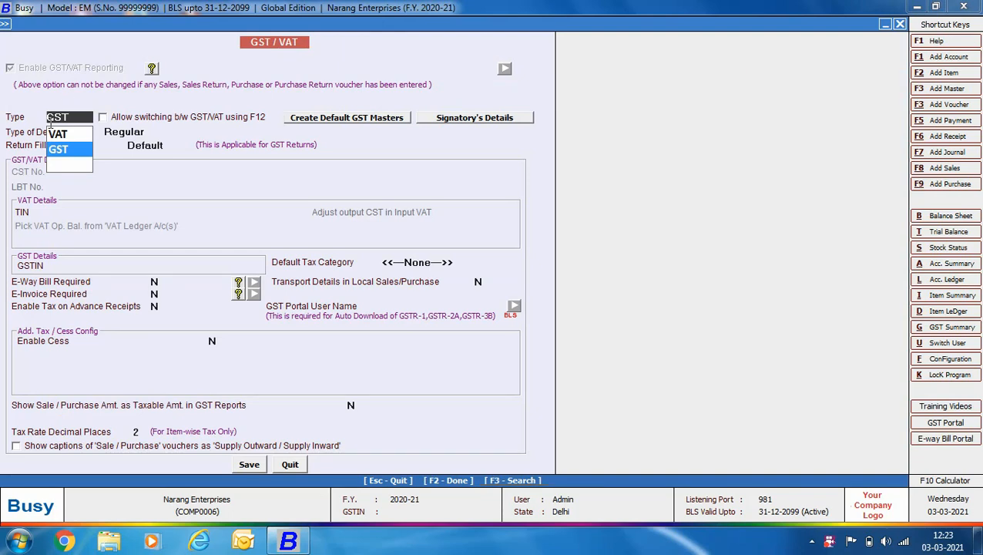
Step: Keep GST as the tax type, with a Regular dealer type and Monthly return filing
click(151, 133)
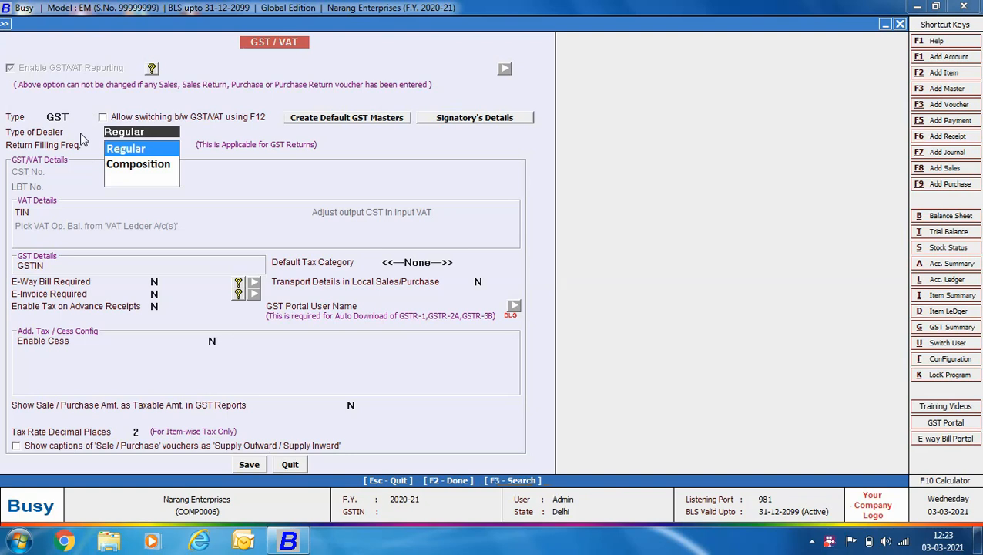
click(162, 149)
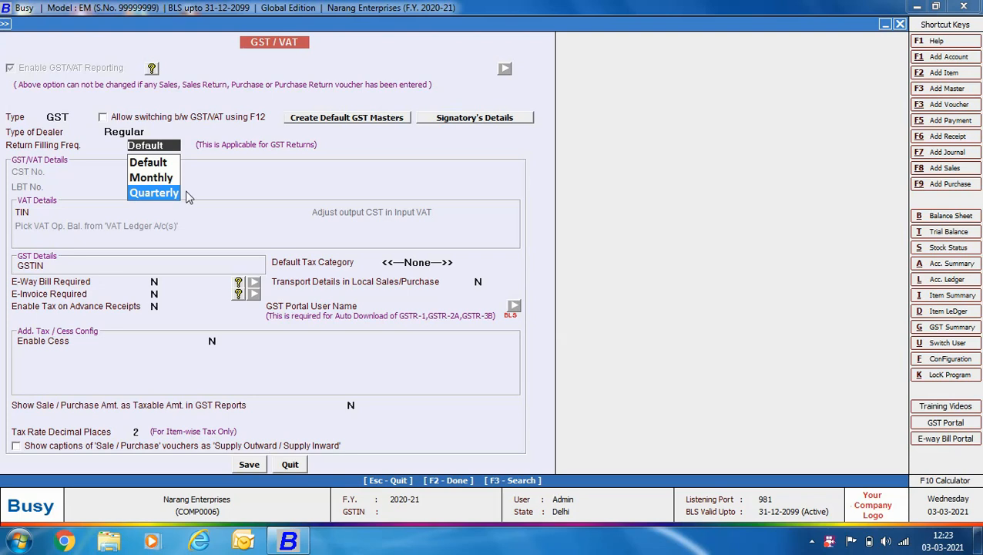
click(168, 178)
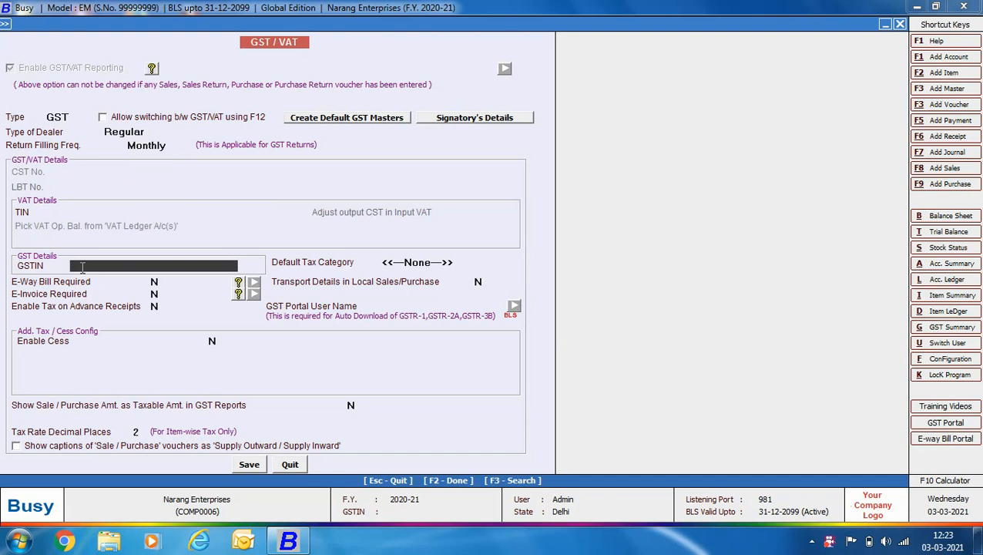
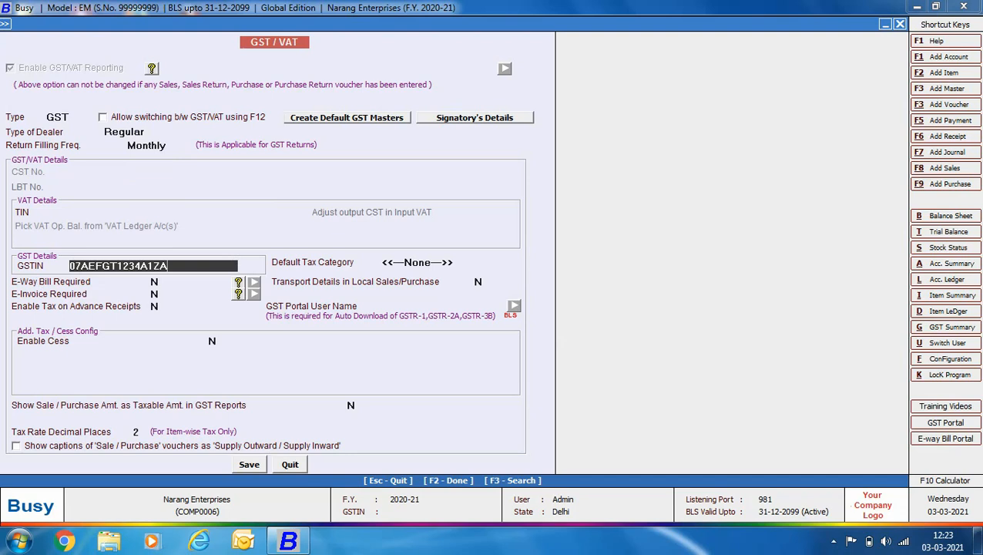
Step: Enter the company's GSTIN and keep None as the Default Tax Category
key(Return)
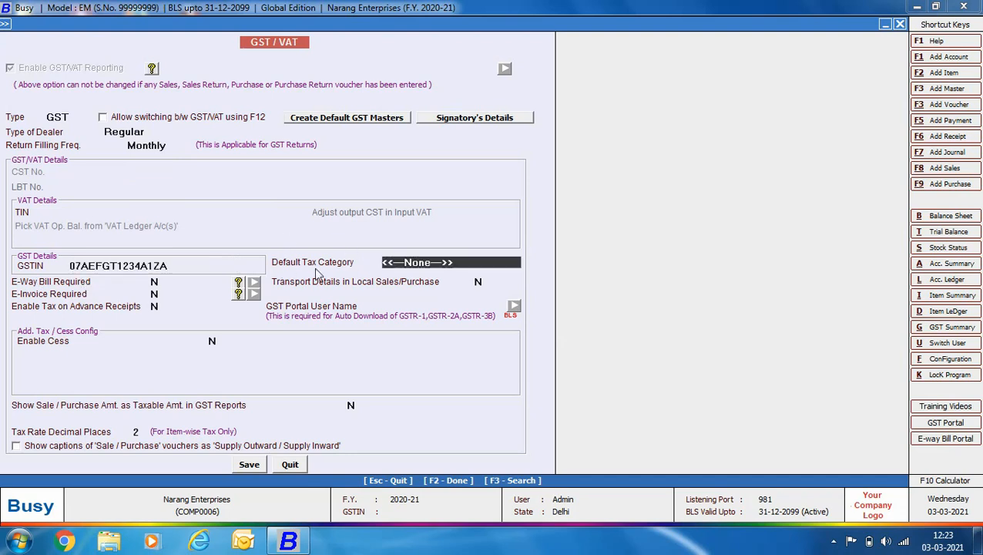
click(433, 276)
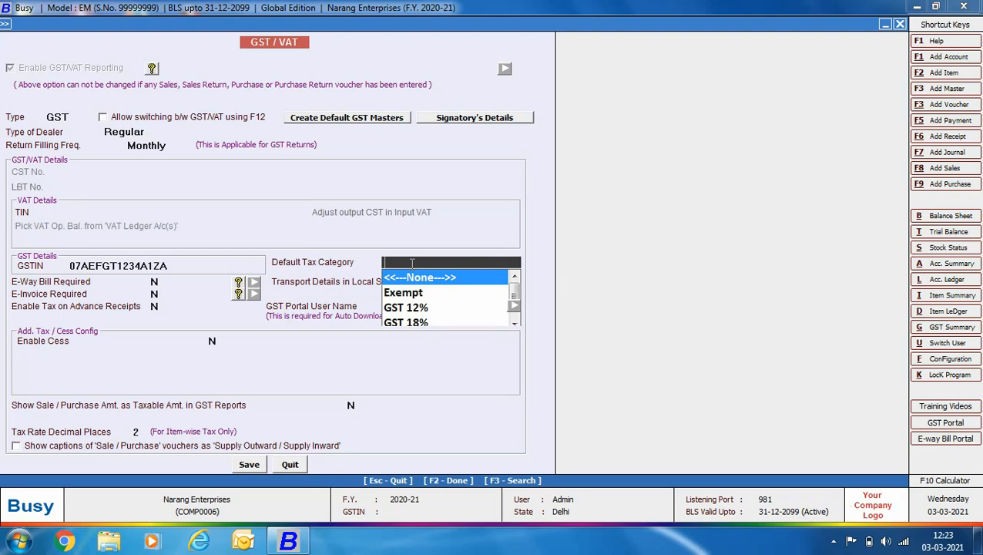
key(Return)
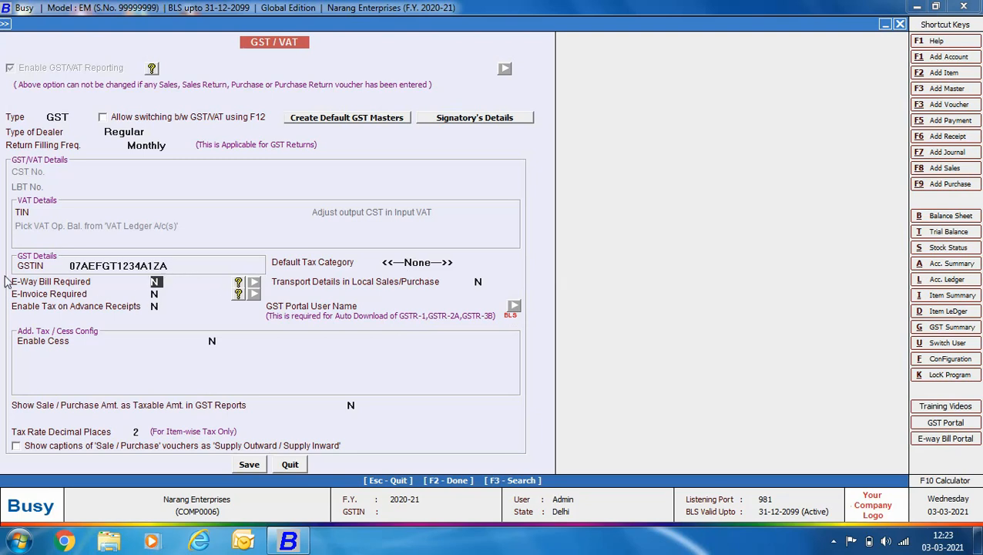
Step: Set E-Way Bill Required, Transport Details in Local Sales/Purchase and Tax on Advance Receipts to Y
key(y)
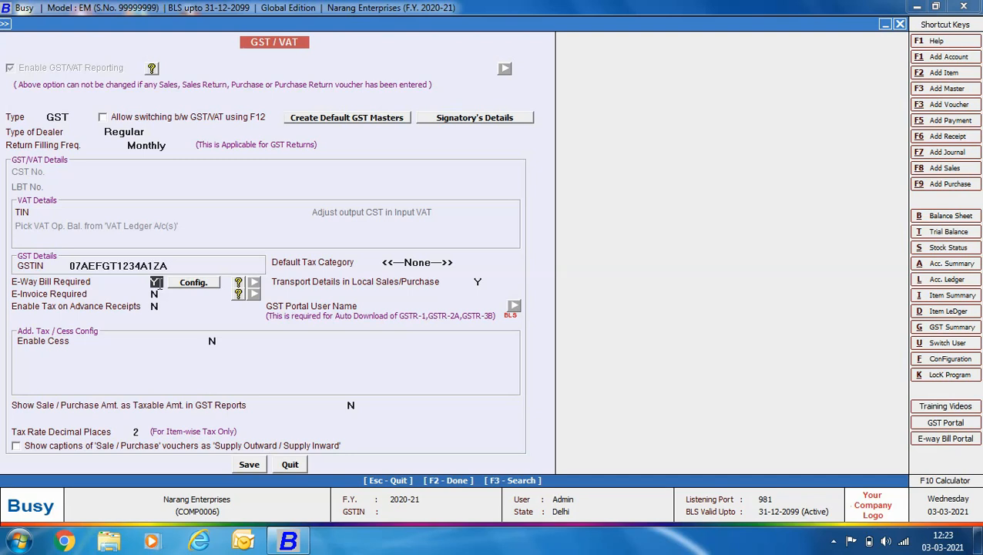
key(Return)
key(Return)
text(Y)
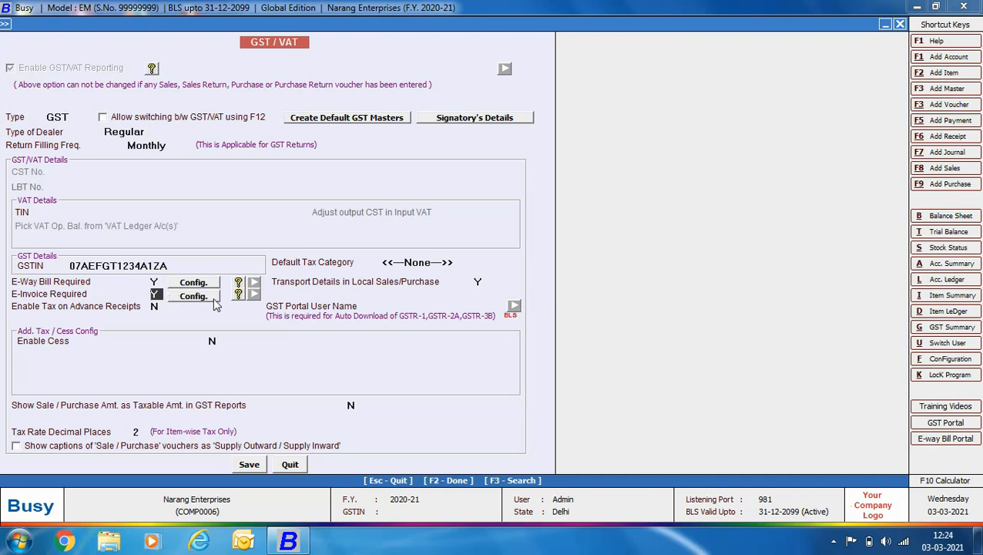
key(Return)
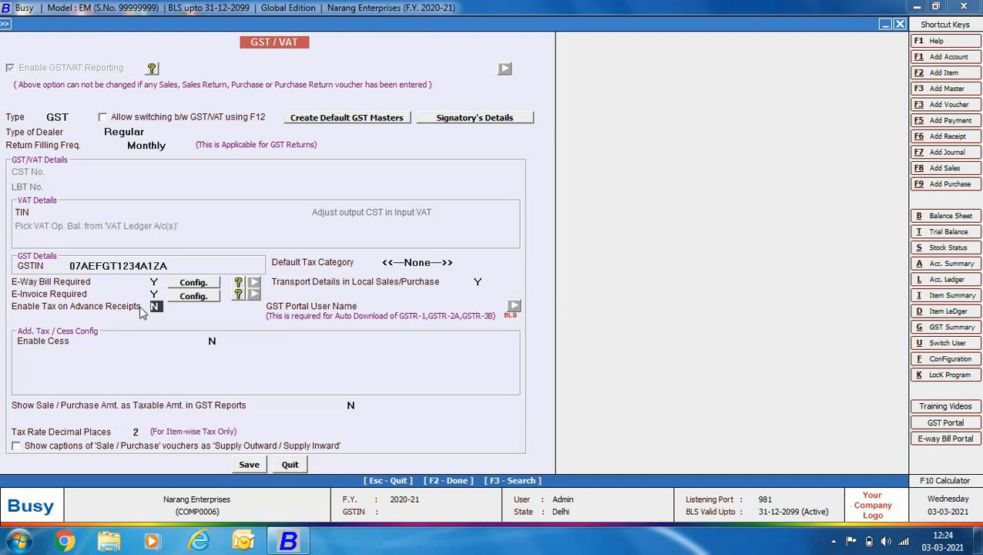
text(Y)
key(Return)
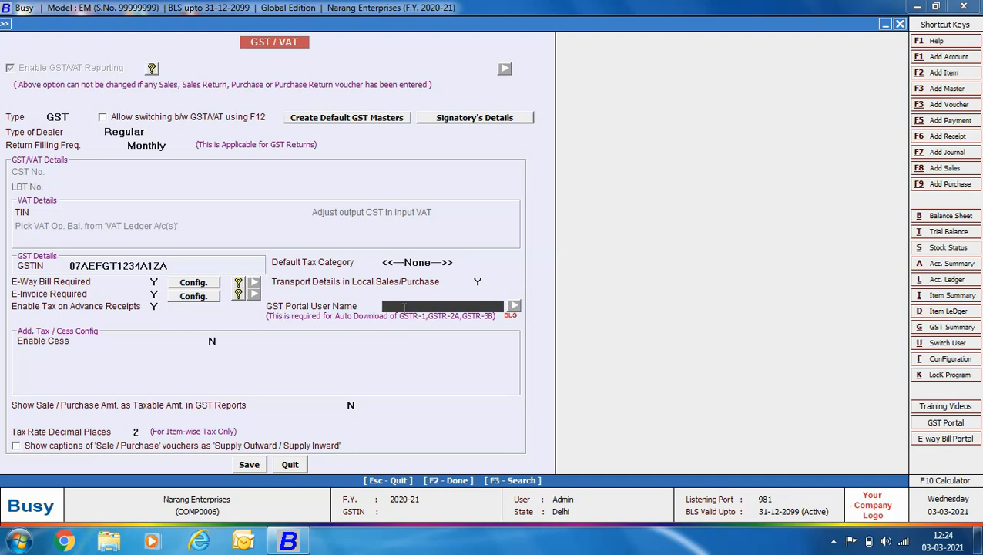
Step: Enter the GST portal user name and set Enable Cess and Enable Additional Cess to Y
key(Return)
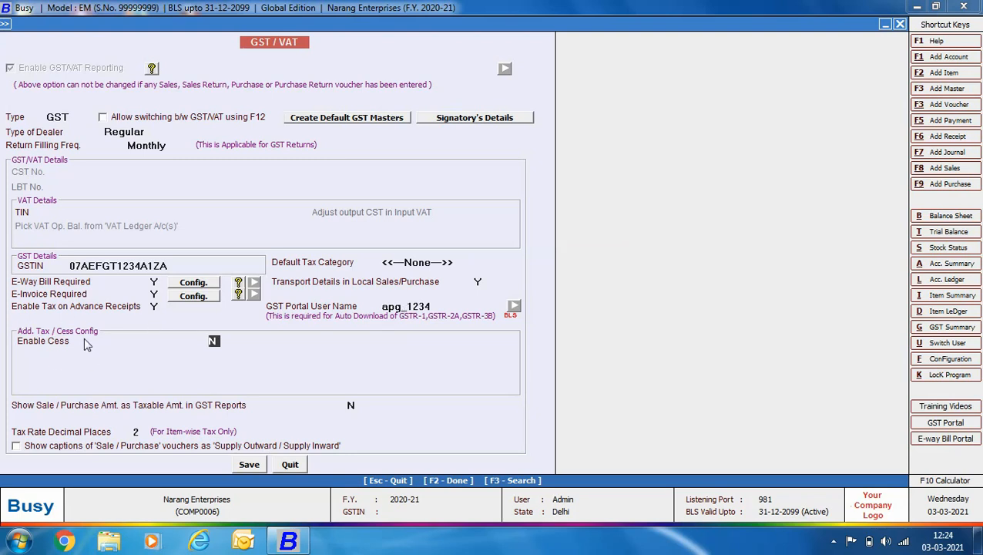
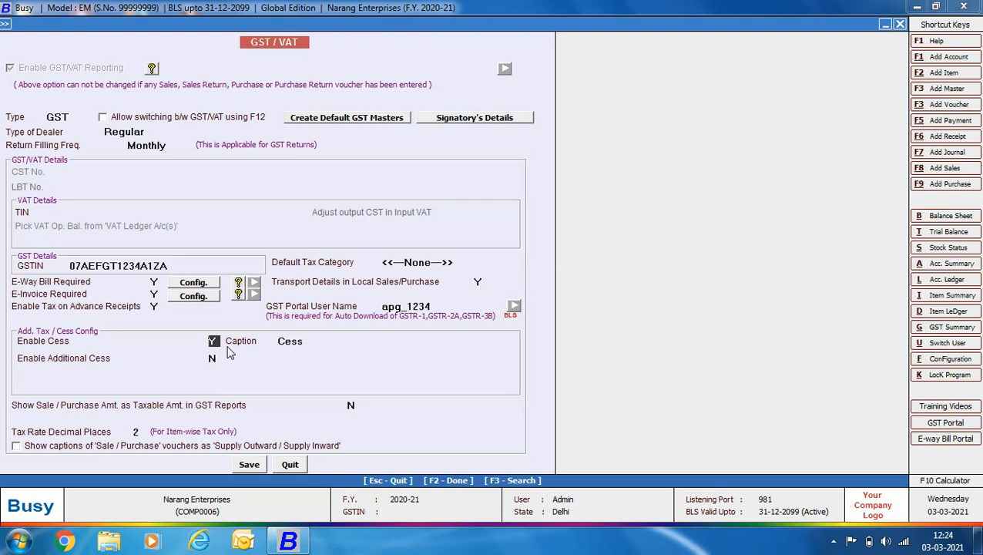
key(Return)
key(Return)
key(Return)
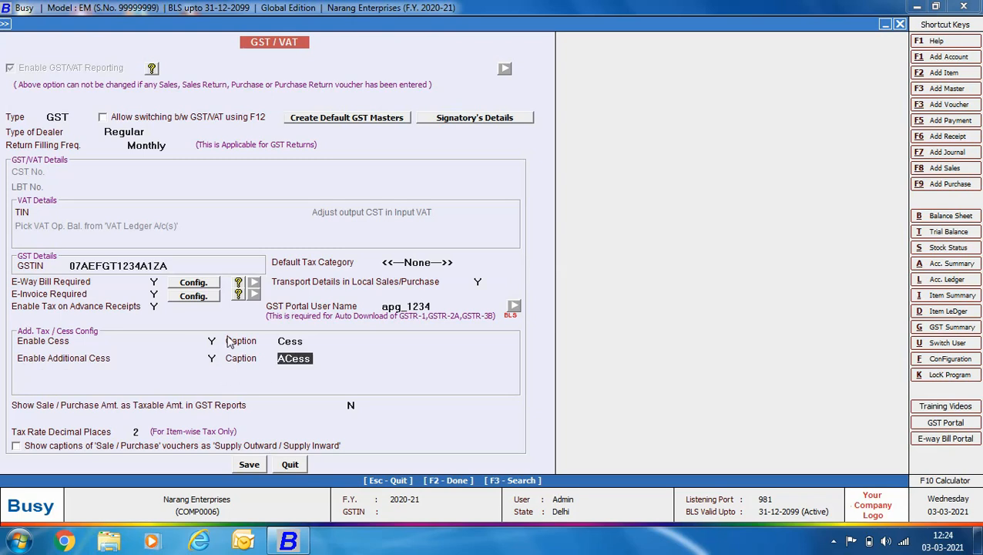
Step: Accept the ACess caption, save the GST/VAT settings and exit Features/Options
key(Return)
key(Return)
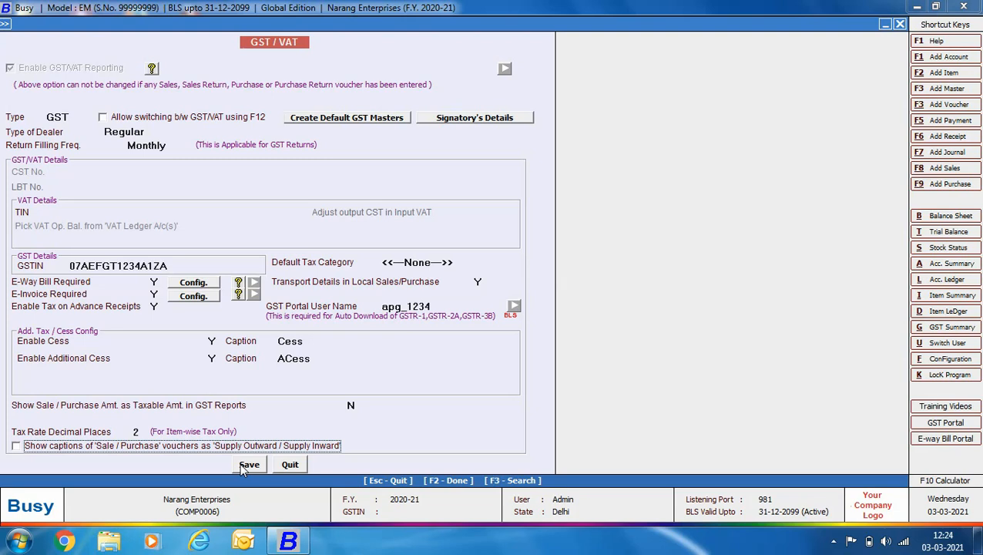
click(242, 468)
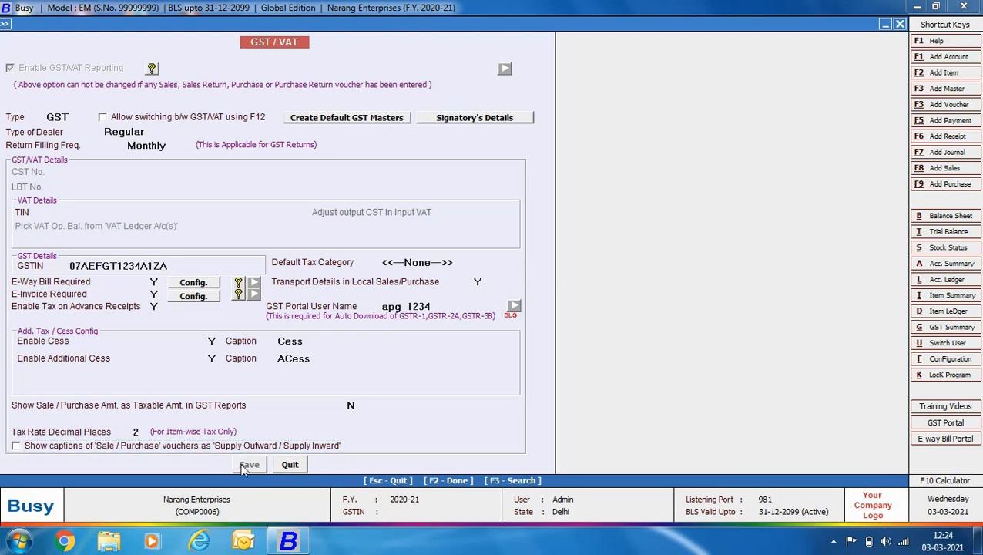
click(100, 447)
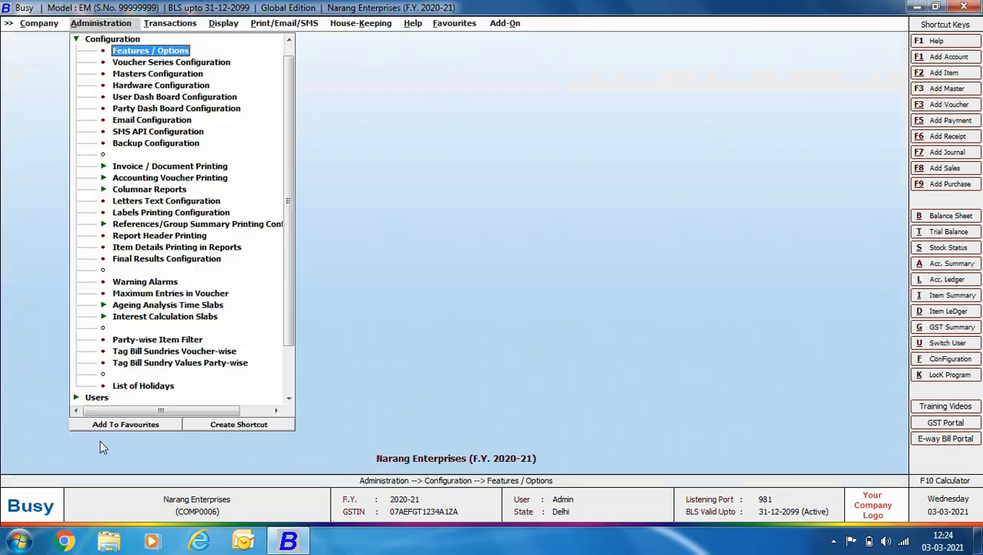
Step: Open Voucher Series Configuration for the Main series under Sales vouchers
click(197, 63)
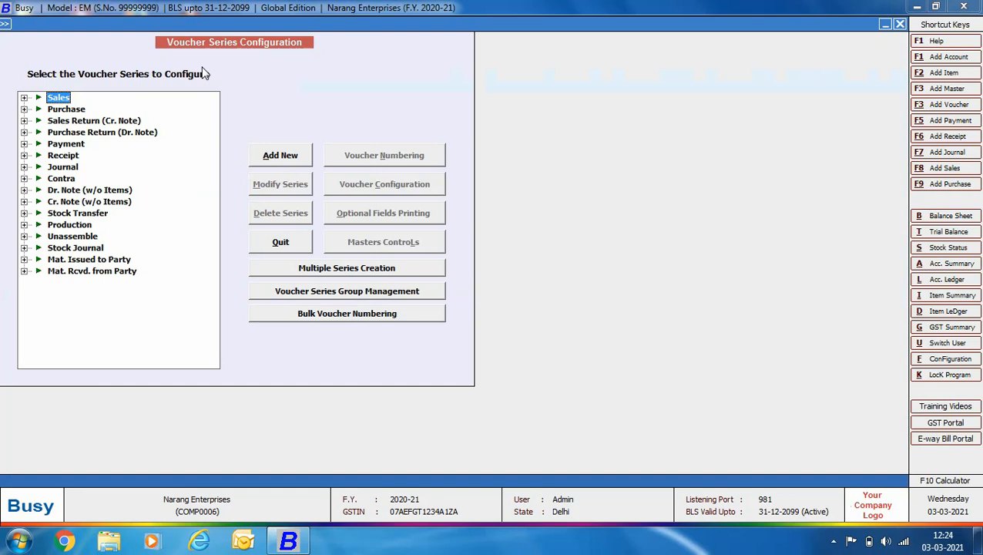
key(Right)
key(Down)
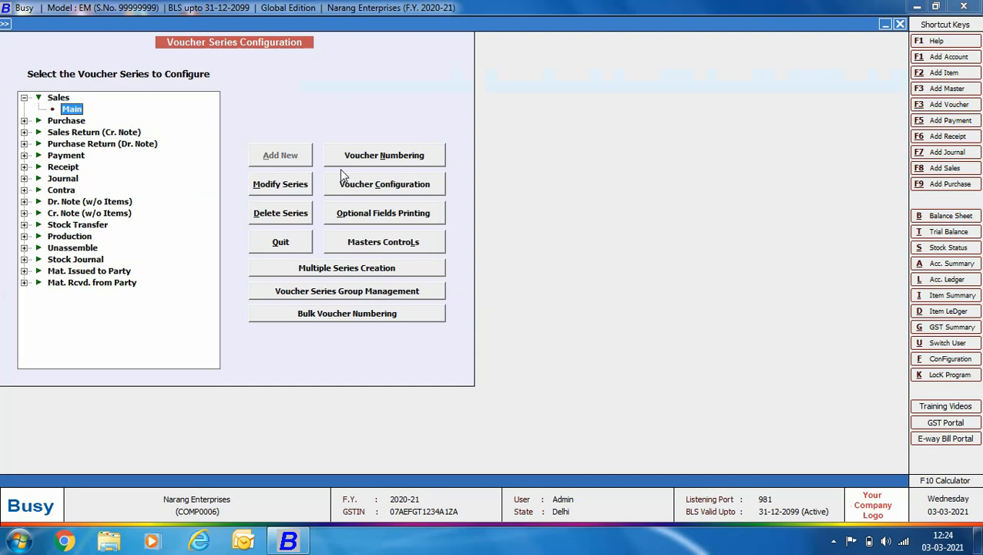
click(359, 182)
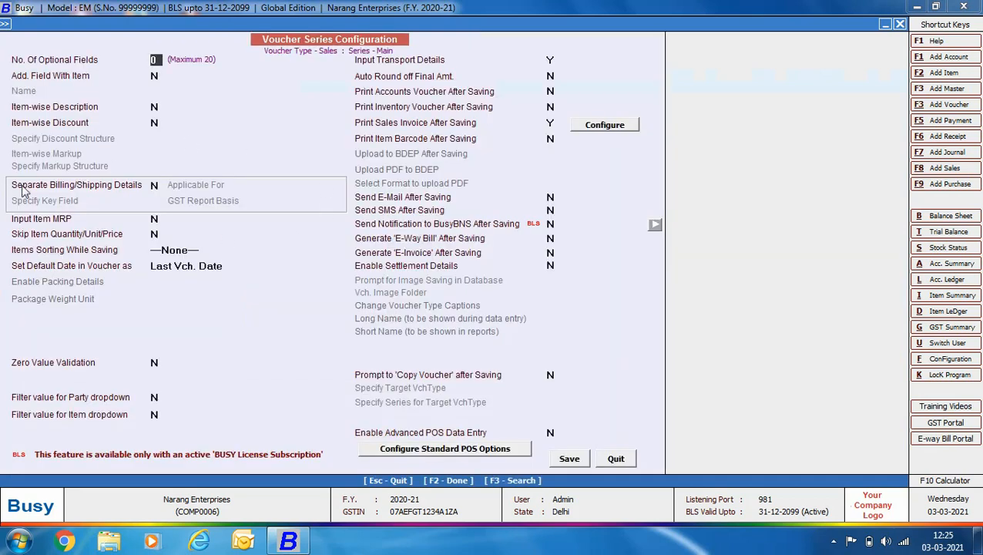
Step: Set Separate Billing/Shipping Details, Generate E-Way Bill and E-Invoice After Saving to Y, then save
click(154, 185)
key(y)
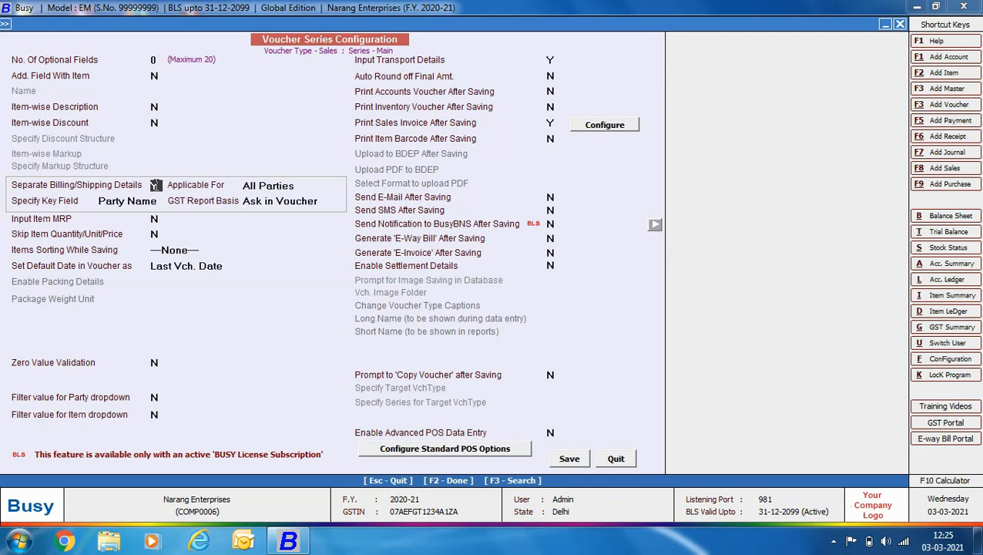
click(549, 57)
click(552, 239)
key(y)
key(Return)
key(y)
click(569, 459)
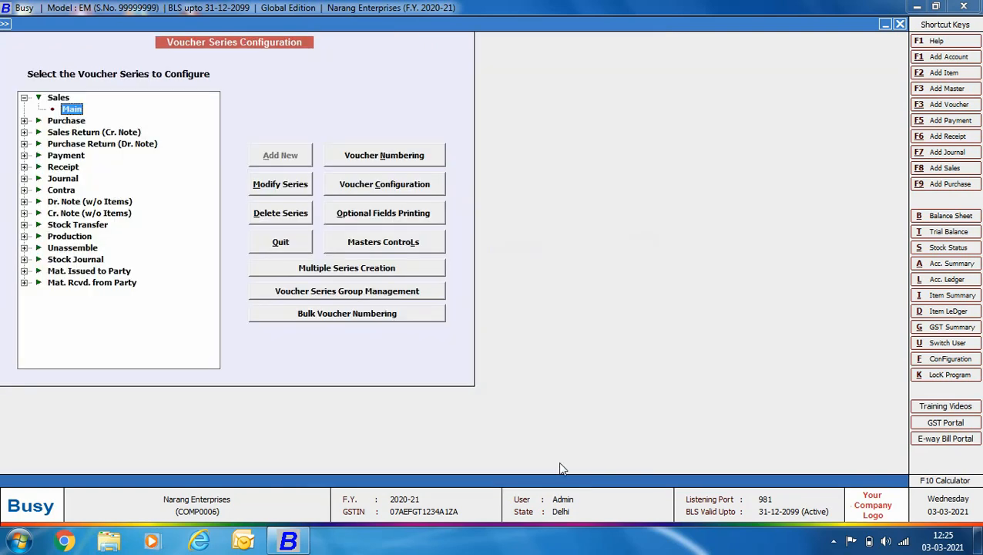
Step: Open the Standard printing configuration for Sales Invoice under Invoice / Document Printing
key(Escape)
double_click(183, 167)
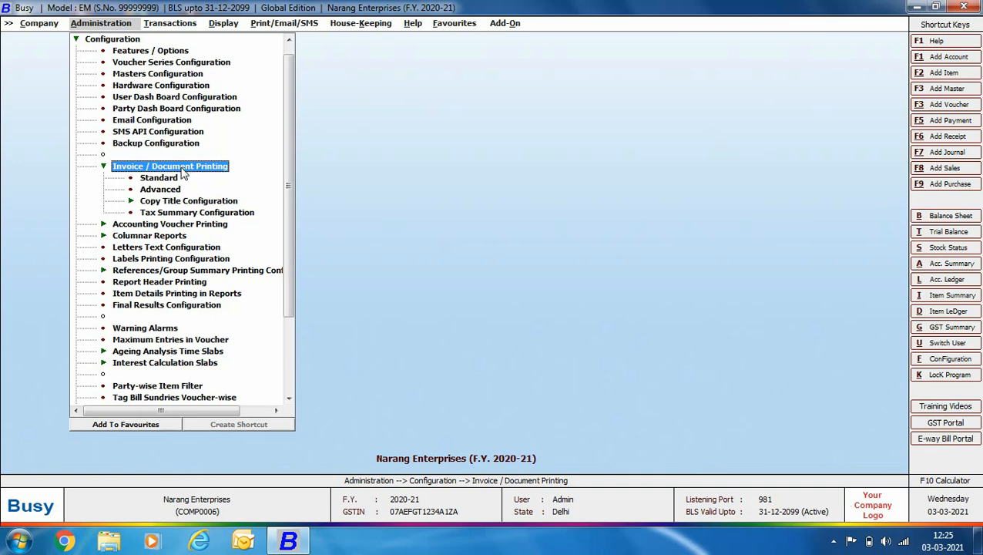
double_click(171, 181)
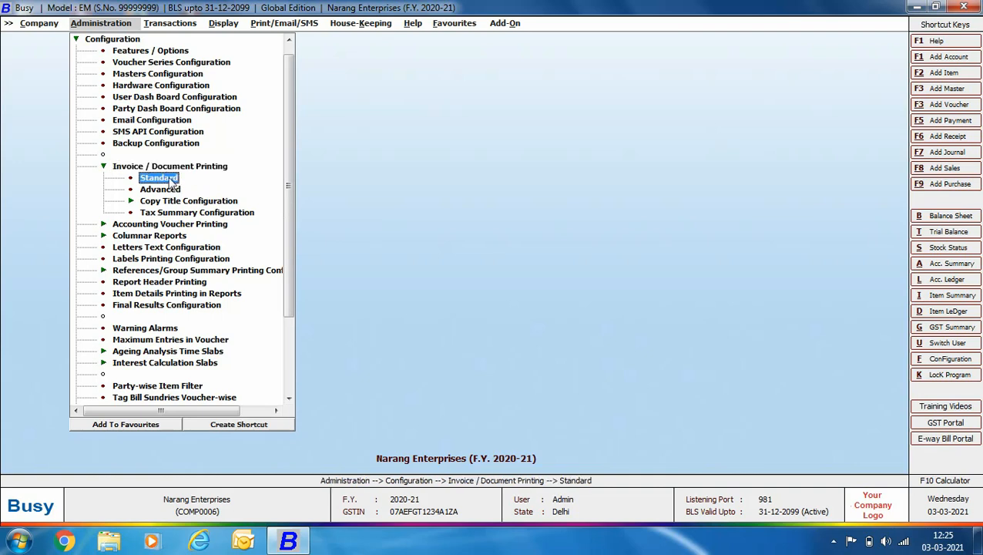
key(Return)
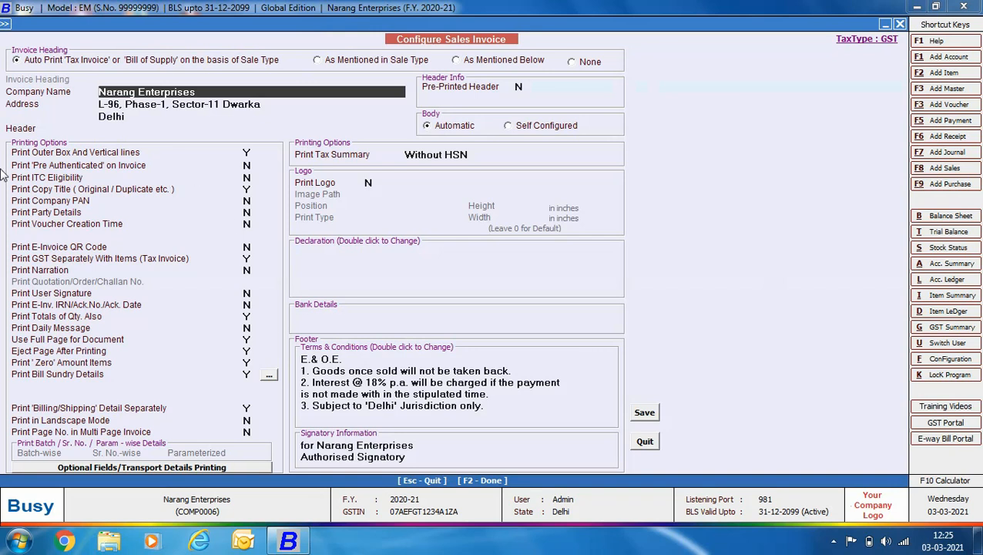
Step: Keep Print Tax Summary as Without HSN and switch the invoice Body to Self Configured
click(484, 156)
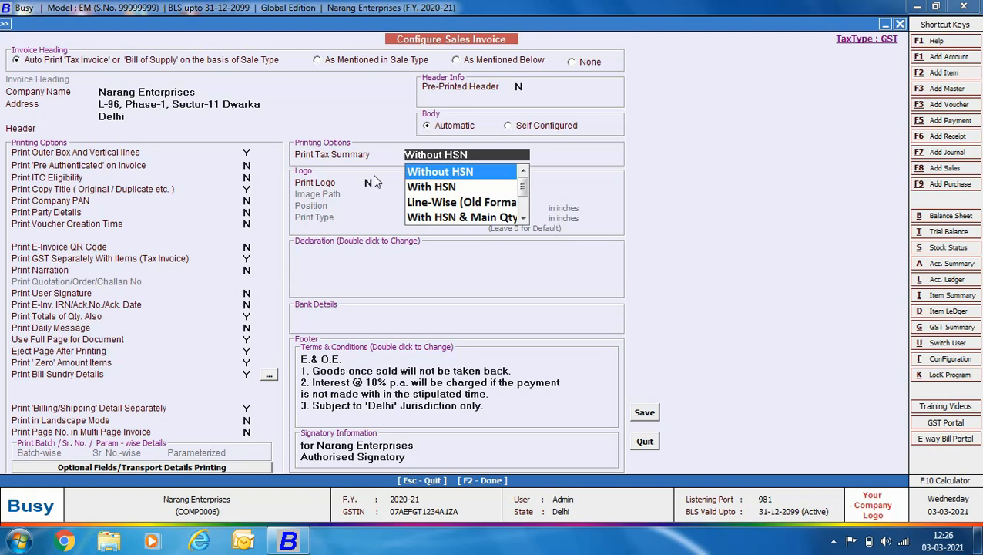
click(373, 181)
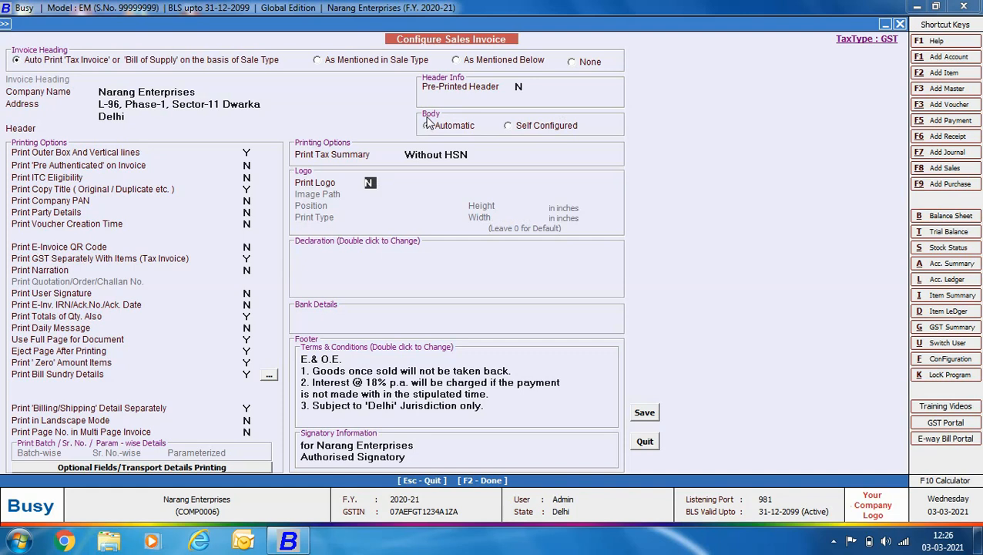
click(509, 128)
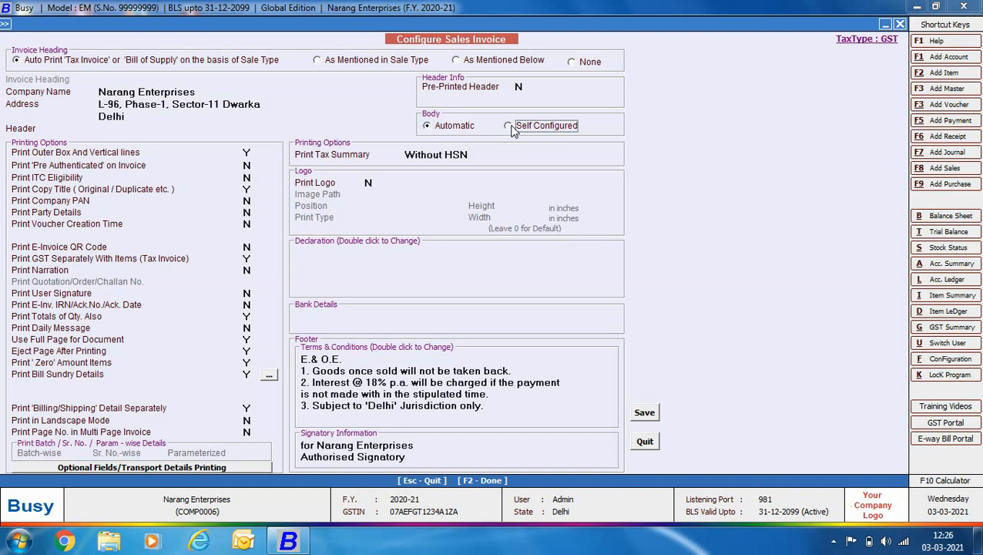
click(508, 126)
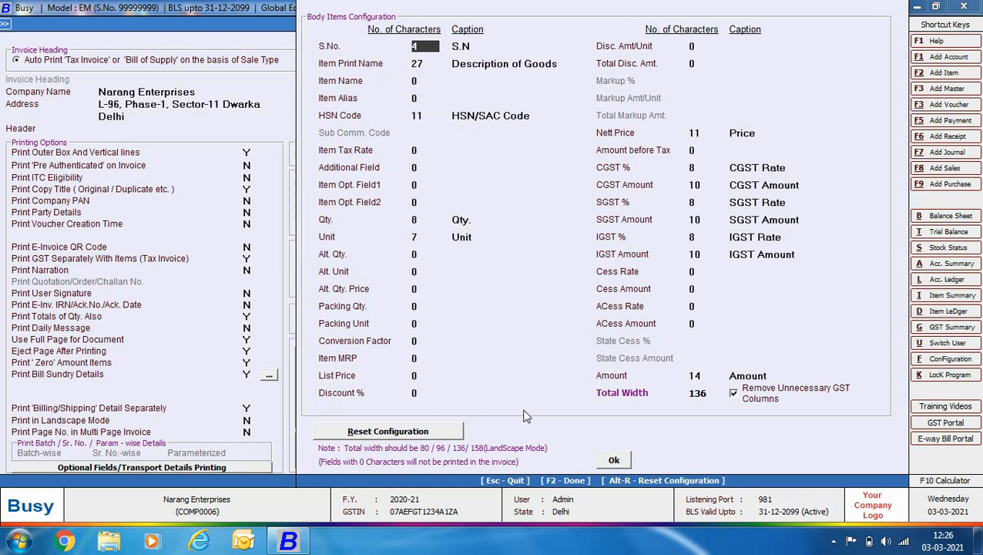
Step: Close Body Items Configuration, set the Body to Automatic, save, and exit the document list
click(611, 463)
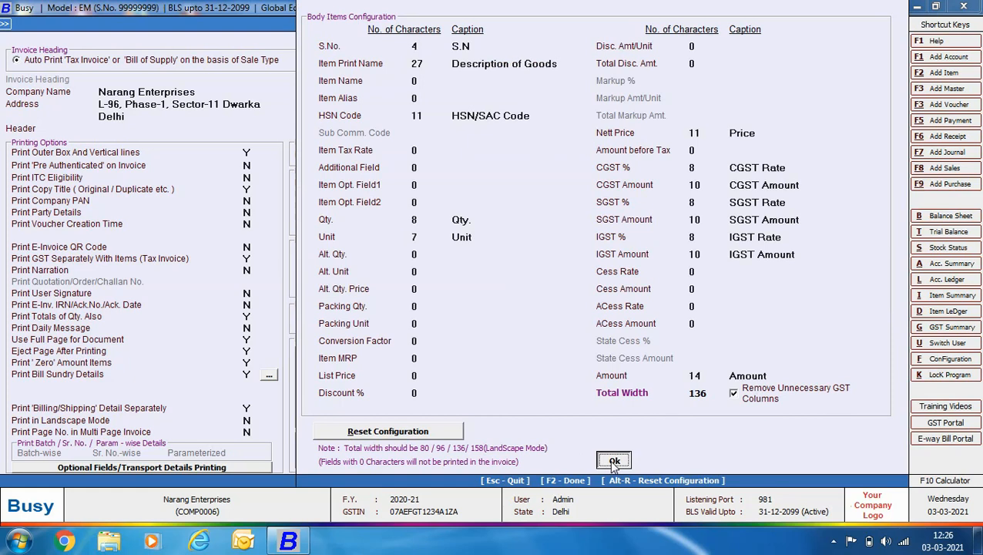
click(428, 128)
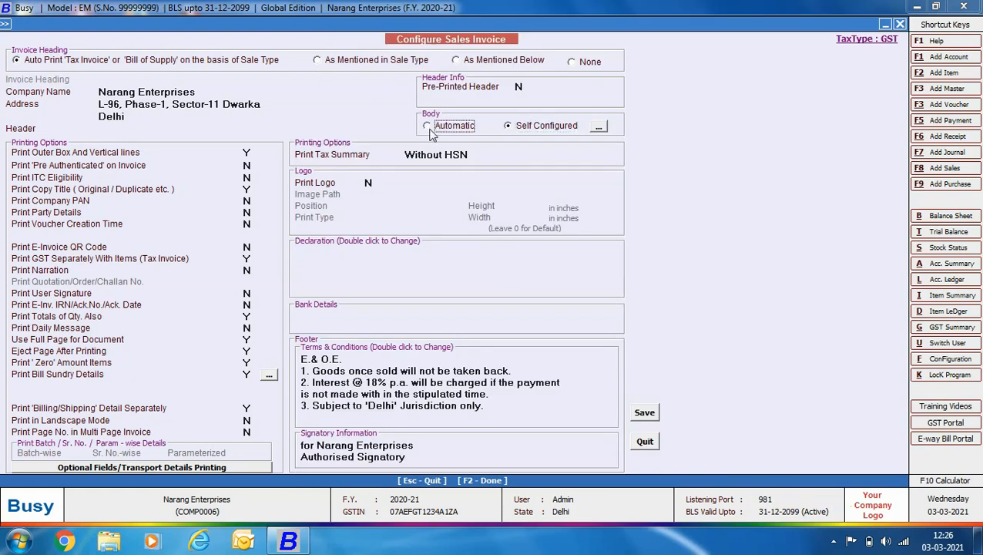
click(646, 412)
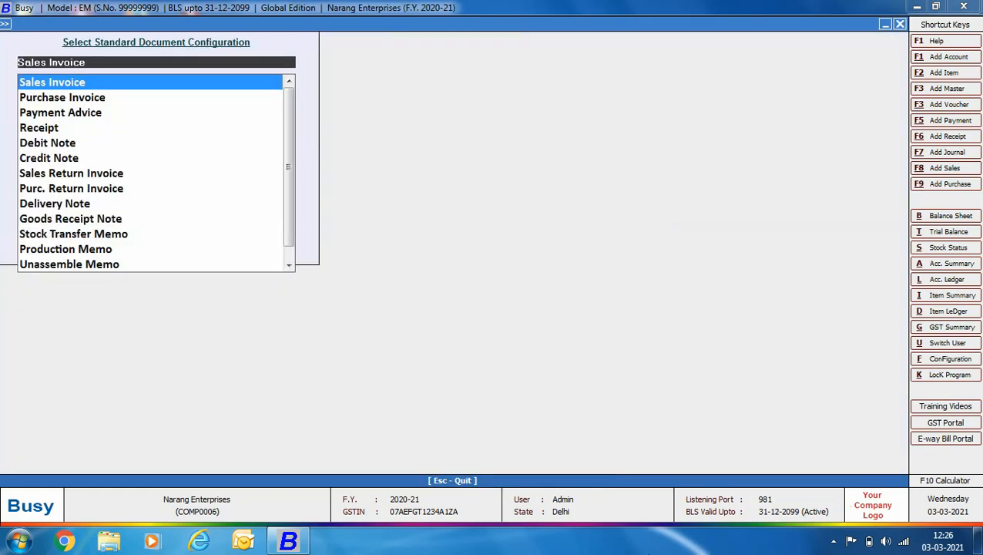
key(Escape)
key(Escape)
key(Escape)
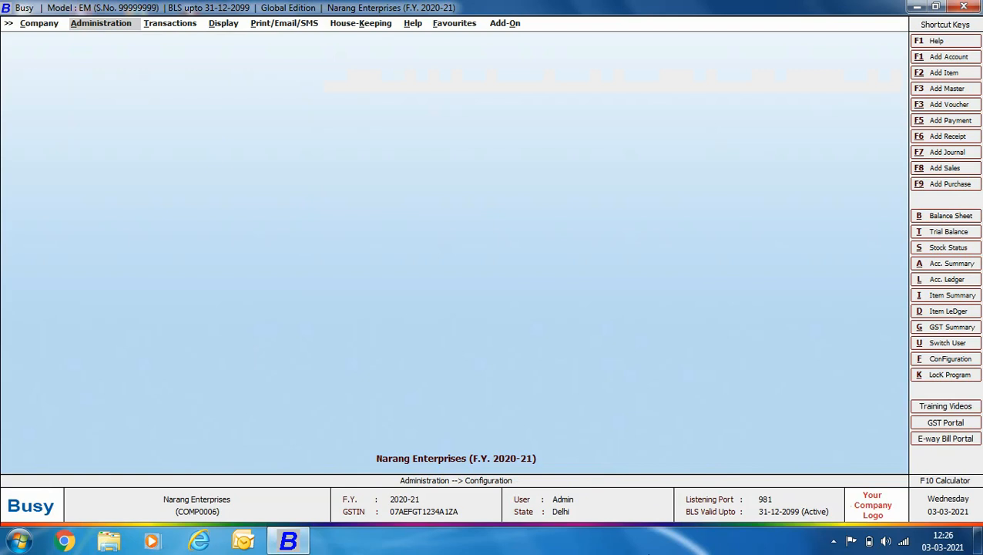